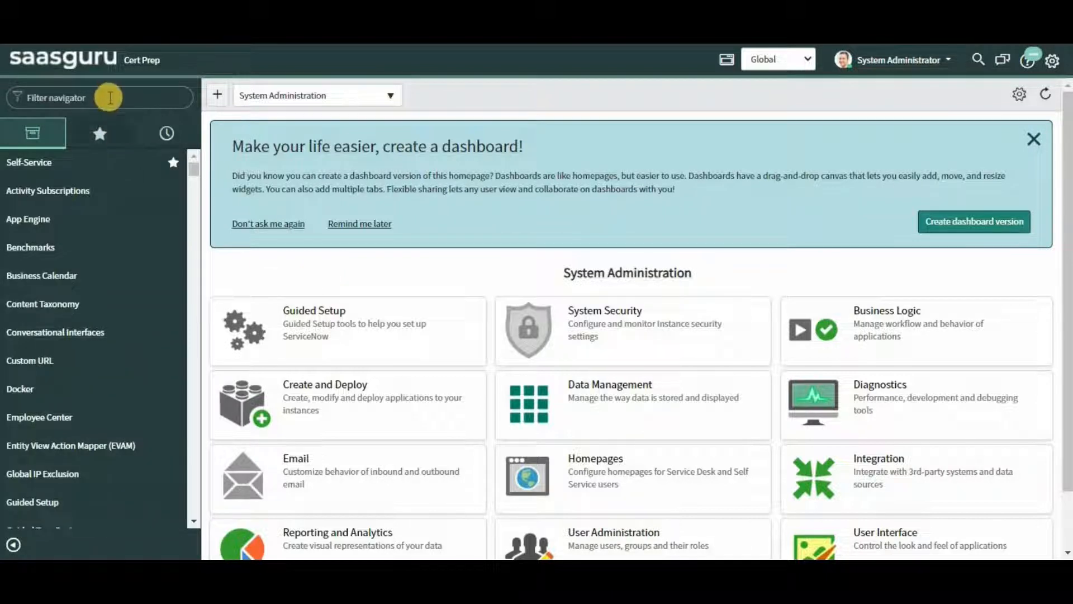
Step: Filter the navigator for "system notification" and open the "Incident Opened and Unassigned" notification from the email notifications list
{"action": "left_click", "coordinate": [109, 97]}
{"action": "type", "text": "system notification"}
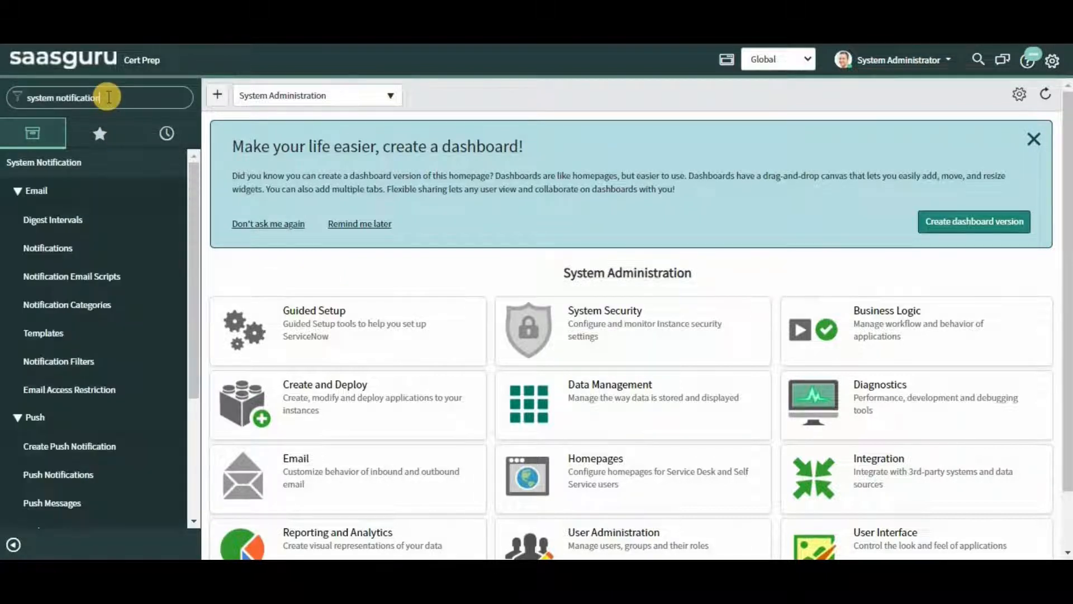
{"action": "left_click", "coordinate": [63, 251]}
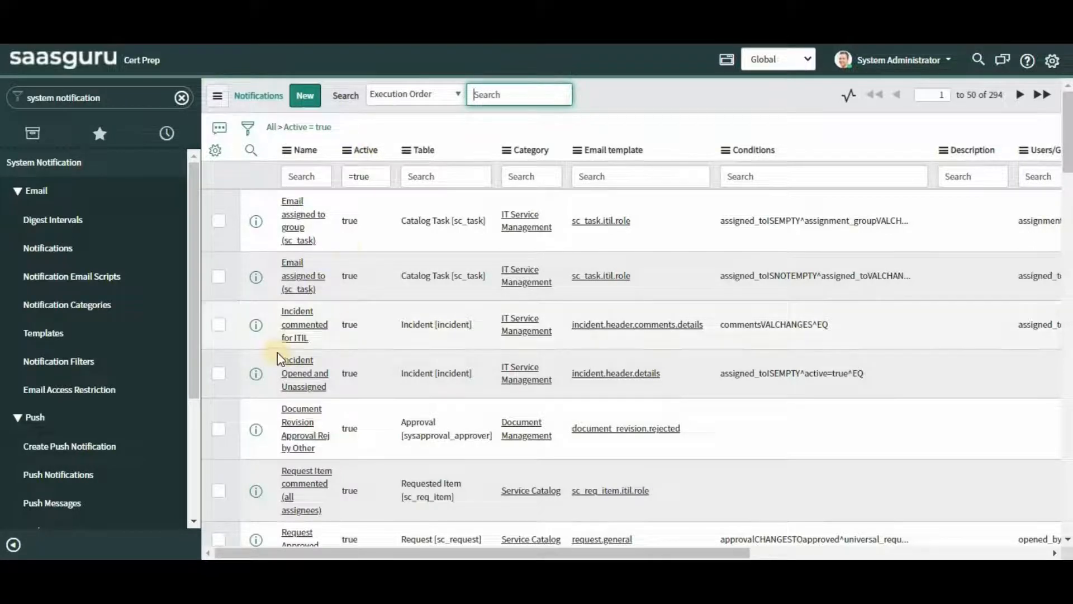
{"action": "left_click", "coordinate": [301, 379]}
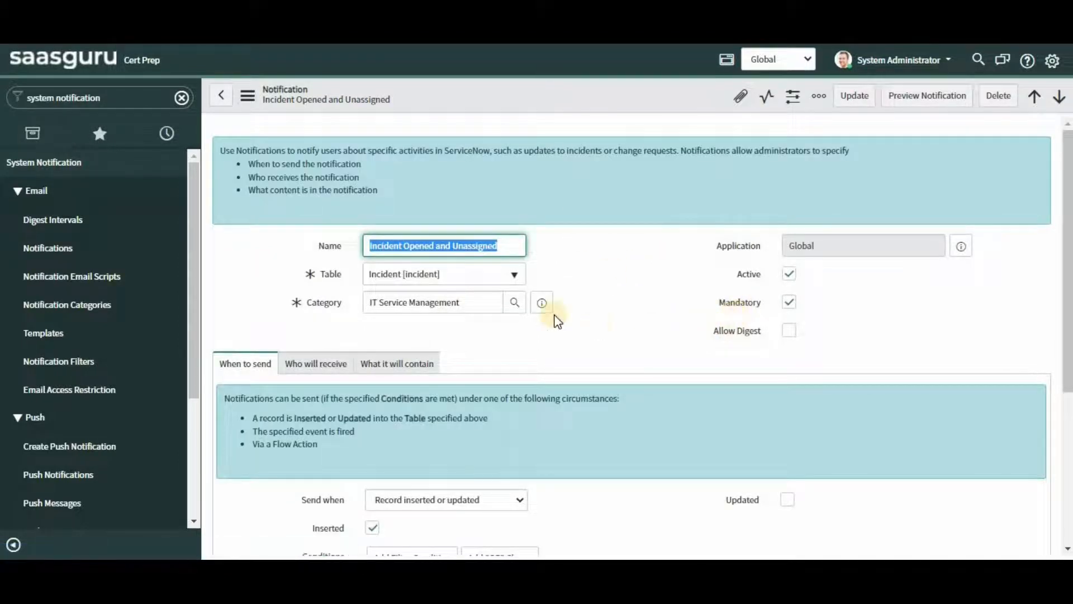
Step: Examine the notification's sending conditions, recipients, and message content settings
{"action": "scroll", "coordinate": [643, 274], "scroll_direction": "down", "scroll_amount": 1}
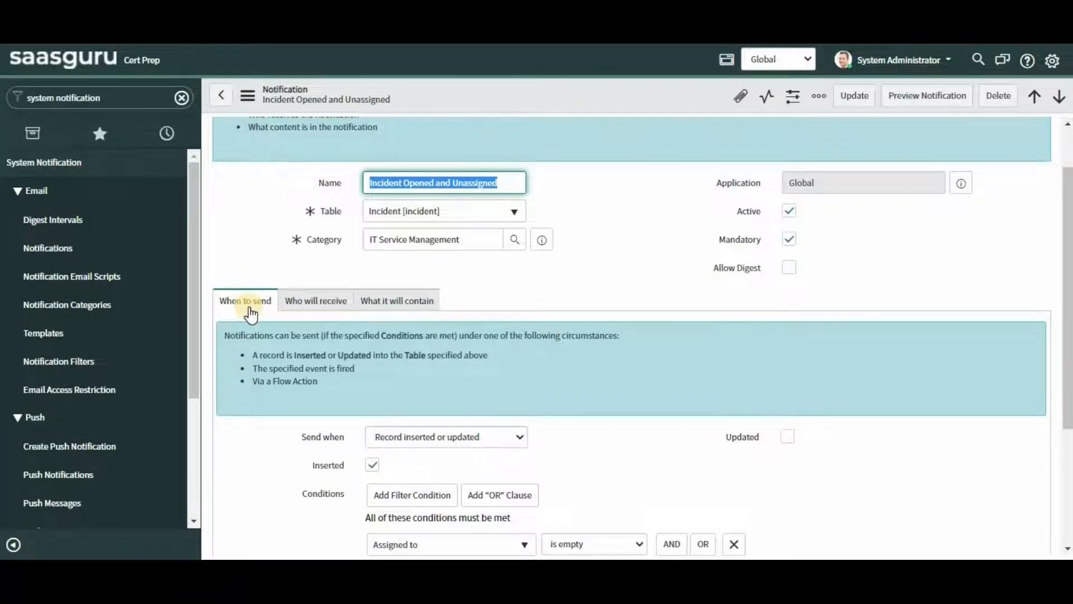
{"action": "left_click", "coordinate": [308, 303]}
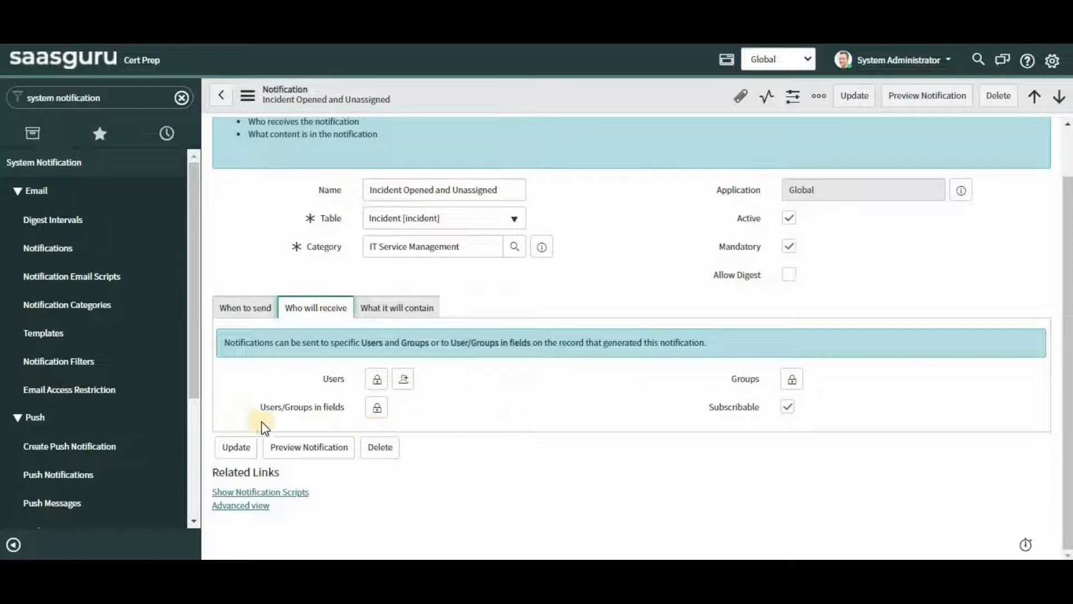
{"action": "left_click", "coordinate": [387, 316]}
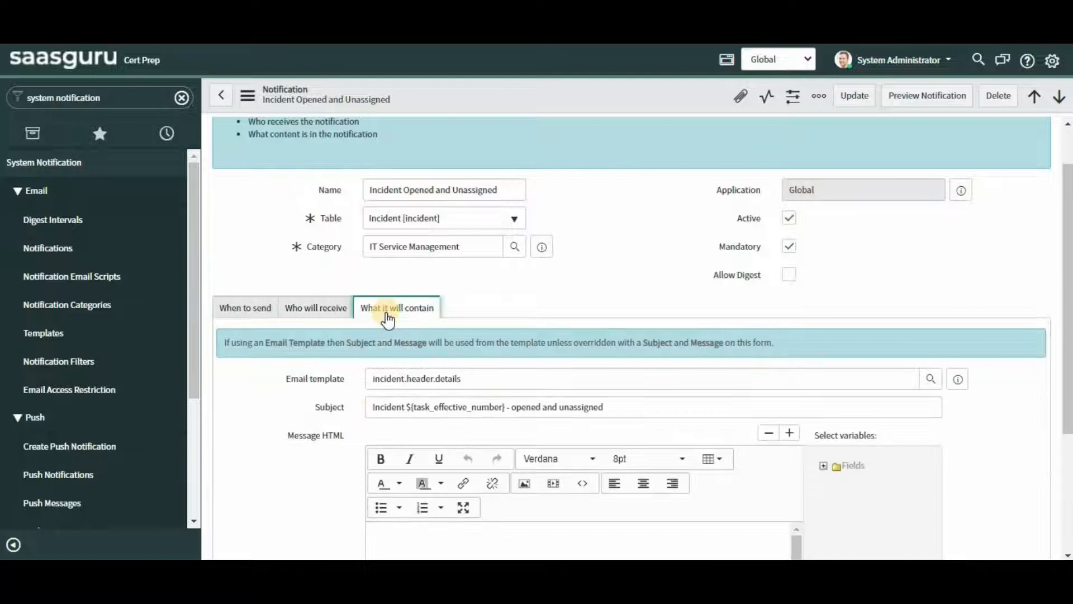
{"action": "left_click_drag", "start_coordinate": [1068, 265], "coordinate": [1069, 318]}
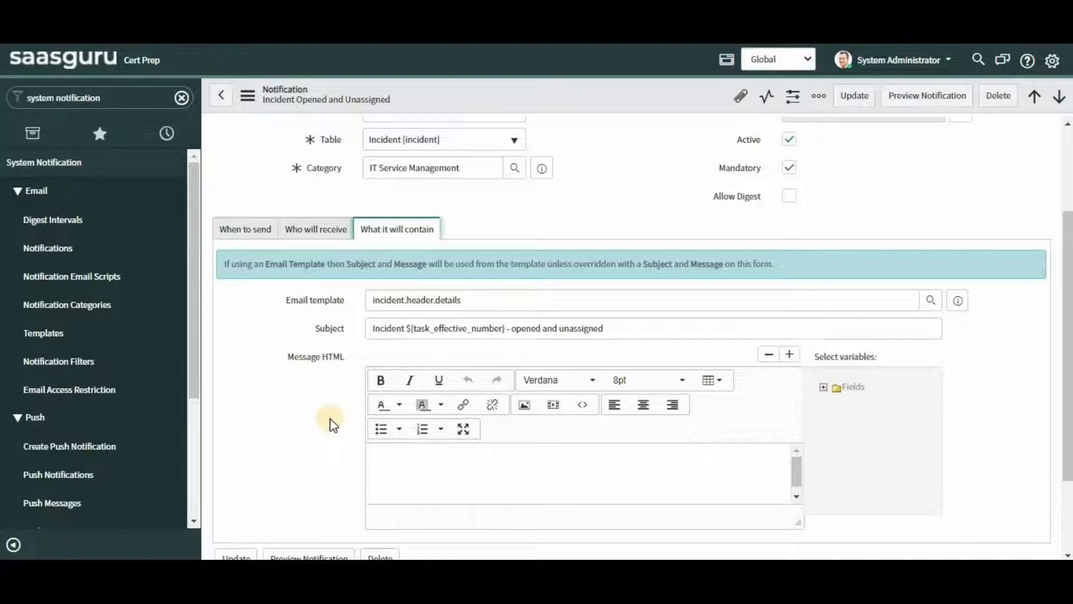
{"action": "left_click", "coordinate": [291, 228]}
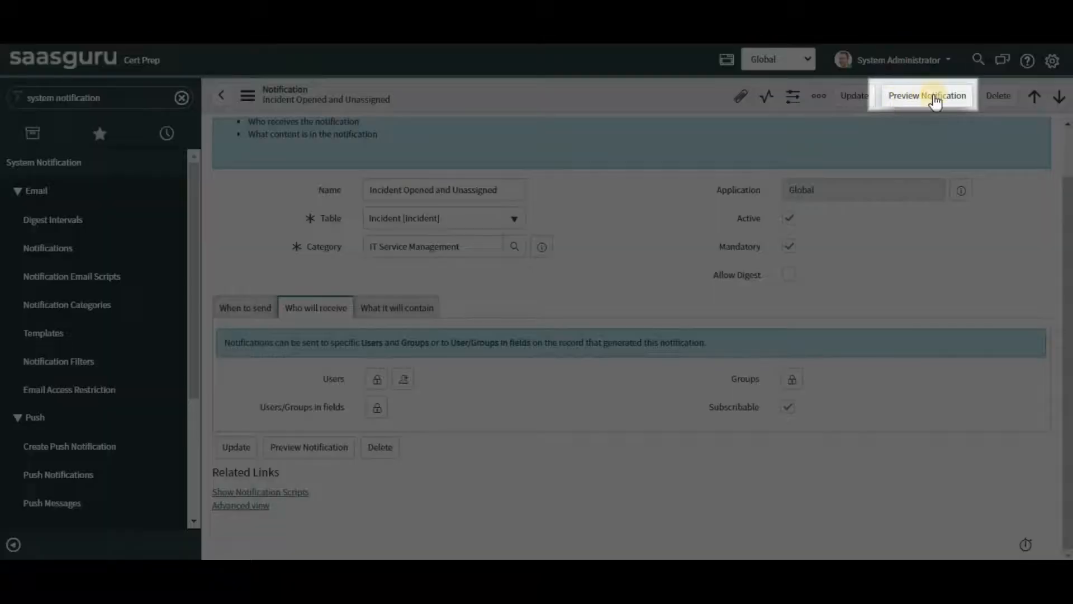
Step: Preview the "Incident Opened and Unassigned" notification and close the preview
{"action": "left_click", "coordinate": [934, 100]}
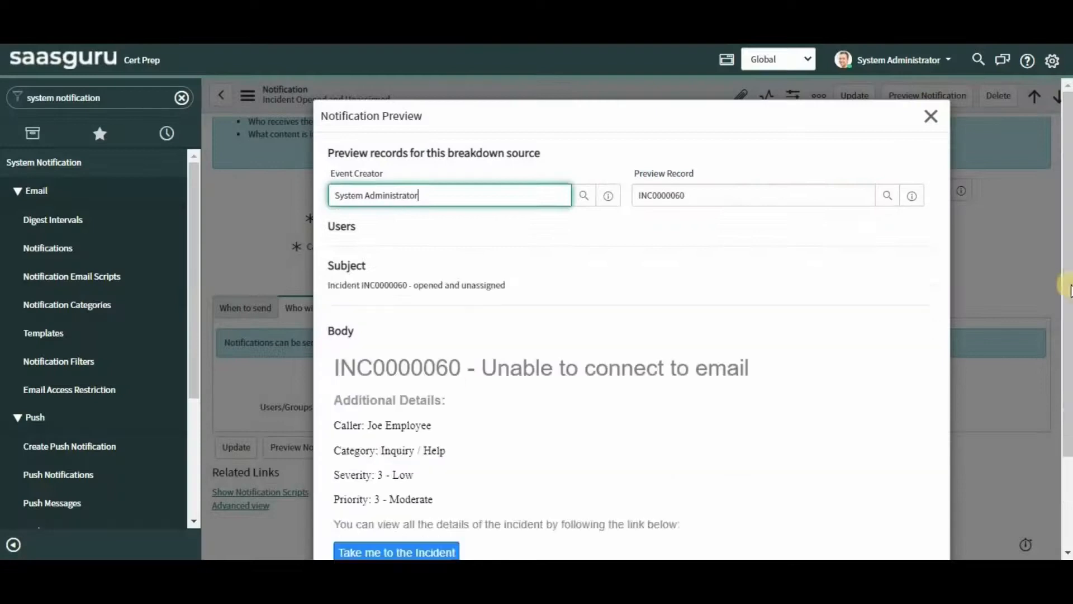
{"action": "scroll", "coordinate": [1067, 330], "scroll_direction": "down", "scroll_amount": 1}
{"action": "left_click", "coordinate": [1038, 239]}
Step: Expand the Fields variables beside the notification's message body and browse the available incident fields
{"action": "left_click", "coordinate": [395, 308]}
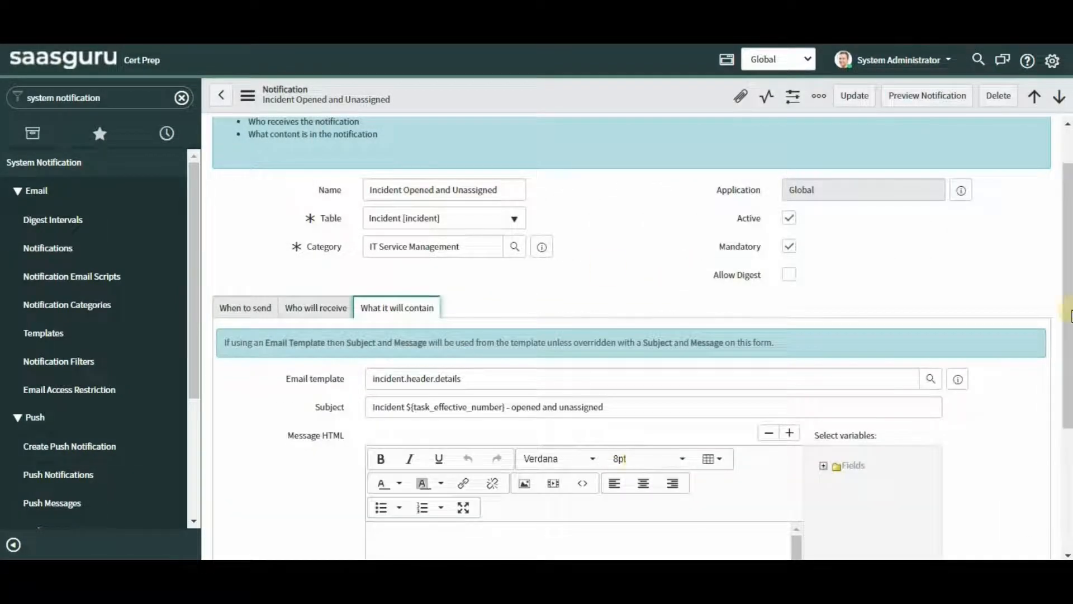
{"action": "scroll", "coordinate": [637, 470], "scroll_direction": "down", "scroll_amount": 2}
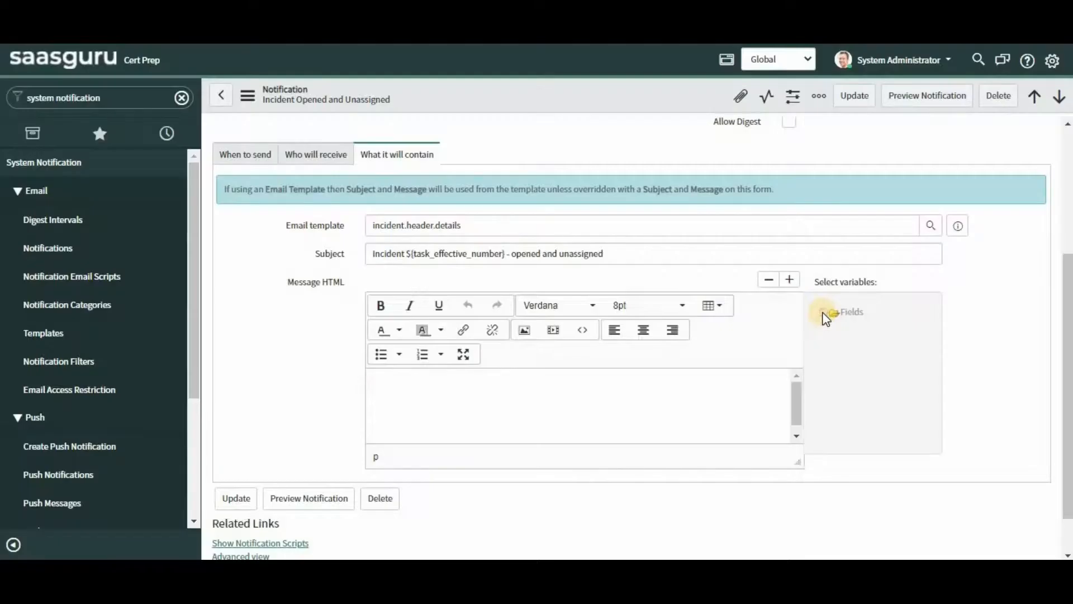
{"action": "left_click", "coordinate": [823, 313]}
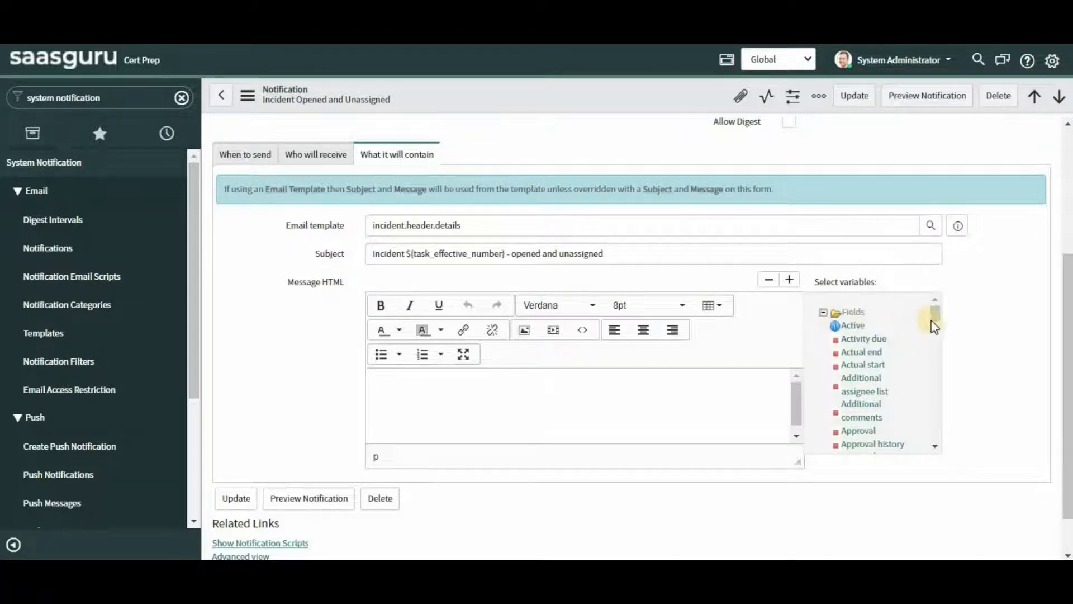
{"action": "left_click_drag", "start_coordinate": [934, 314], "coordinate": [936, 324]}
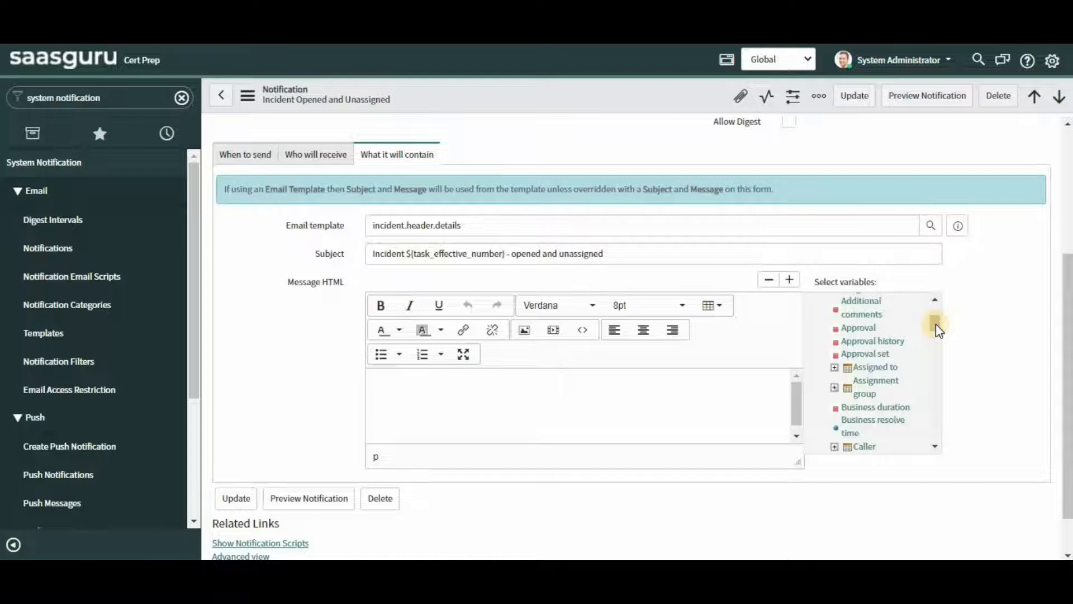
Step: Show the notification's recipient settings in Advanced view and examine the additional options
{"action": "left_click", "coordinate": [334, 159]}
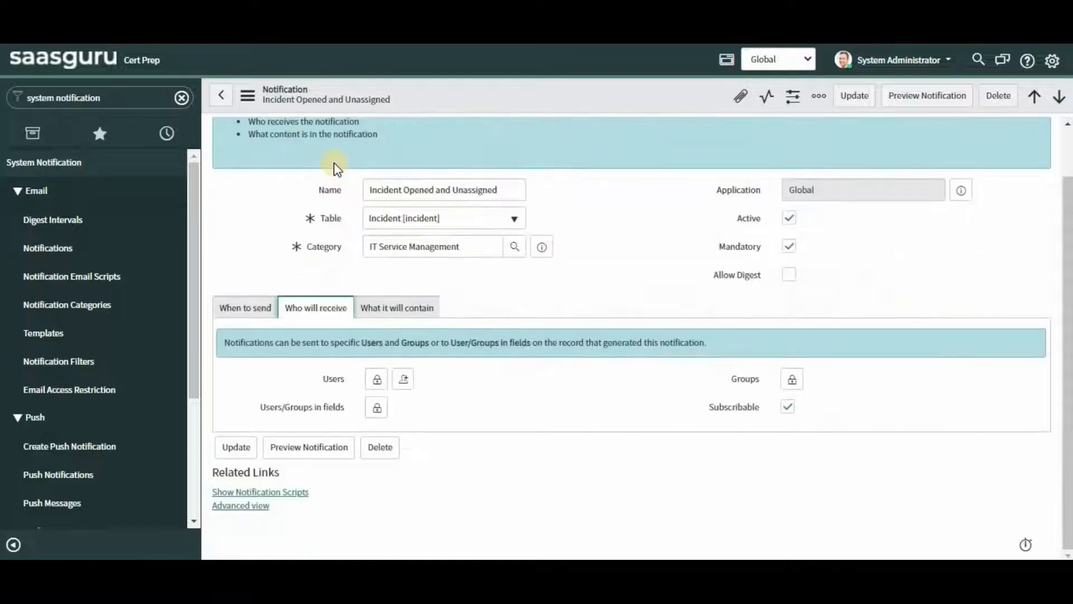
{"action": "left_click", "coordinate": [263, 506]}
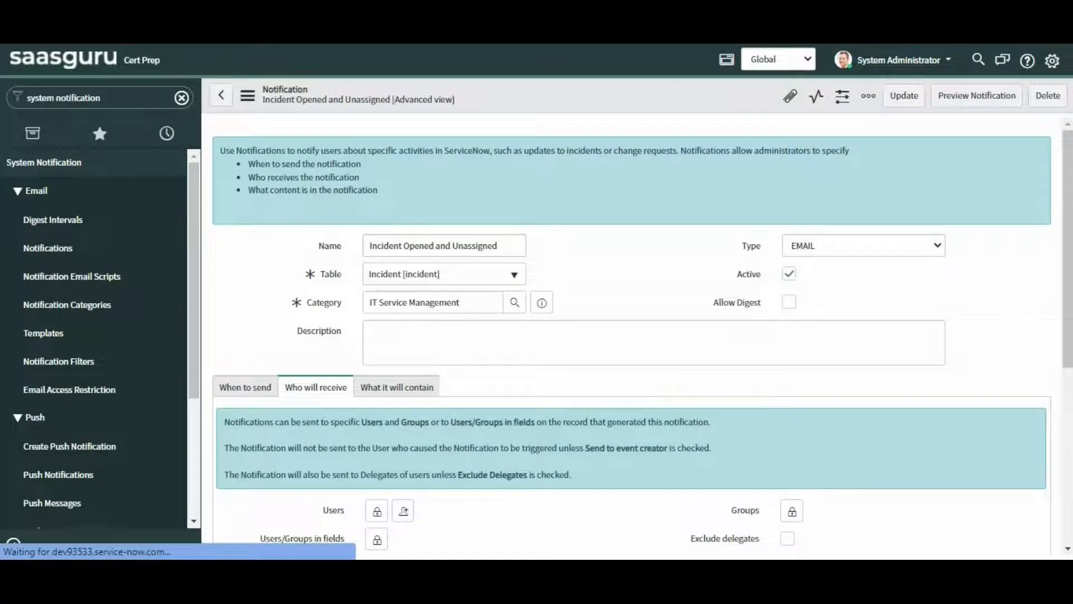
{"action": "left_click_drag", "start_coordinate": [1068, 262], "coordinate": [1068, 307]}
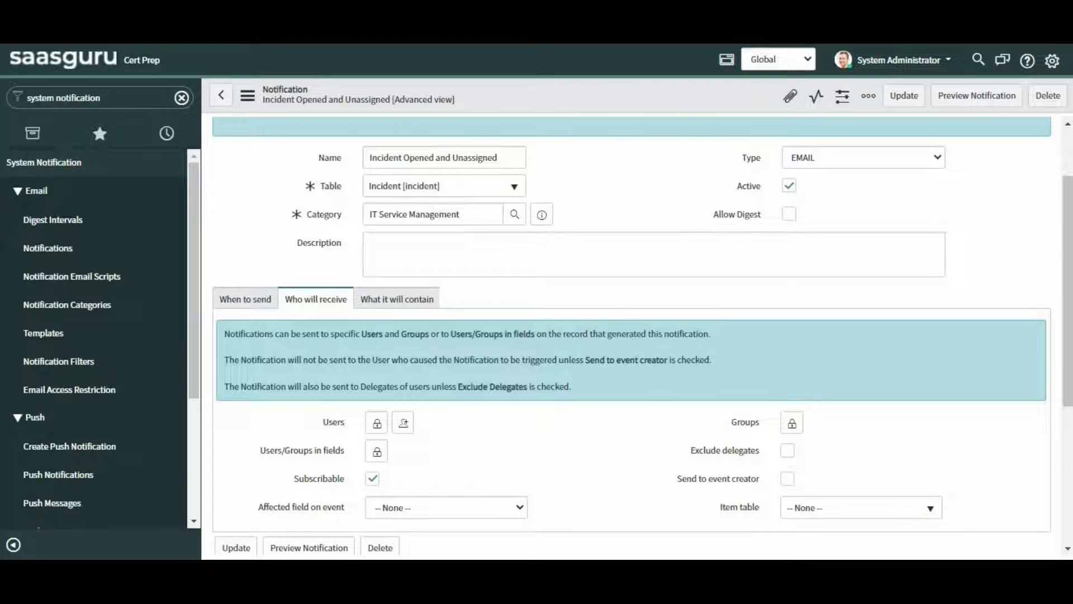
Step: Filter the navigator for "emails" and open the Emails list under System Logs
{"action": "triple_click", "coordinate": [110, 92]}
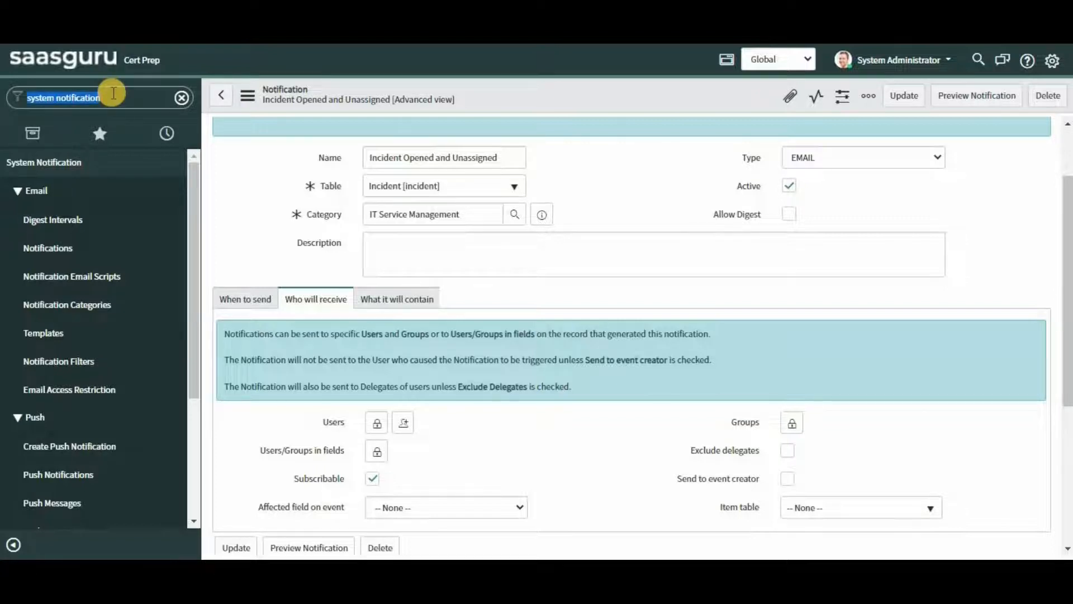
{"action": "type", "text": "emails"}
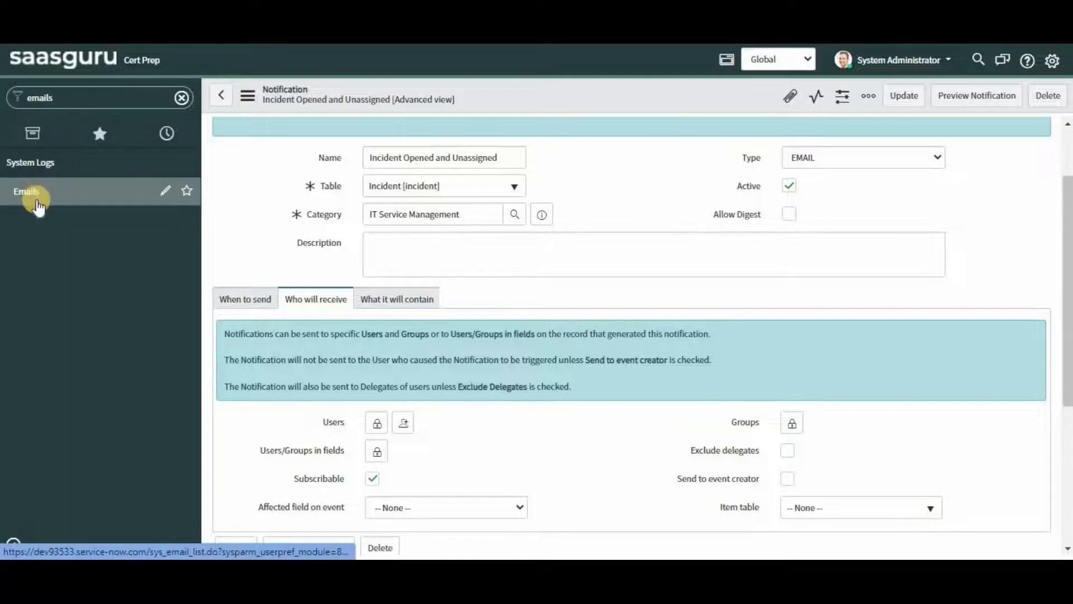
{"action": "left_click", "coordinate": [36, 199]}
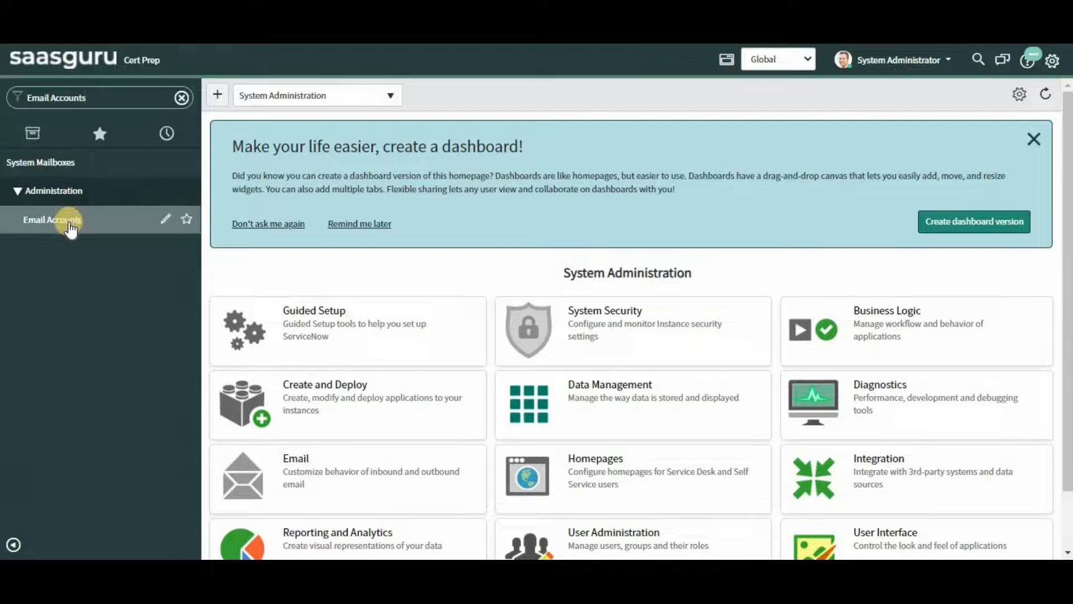
Step: Open the Email Accounts list under System Mailboxes and open the ServiceNow SMTP account
{"action": "left_click", "coordinate": [68, 222]}
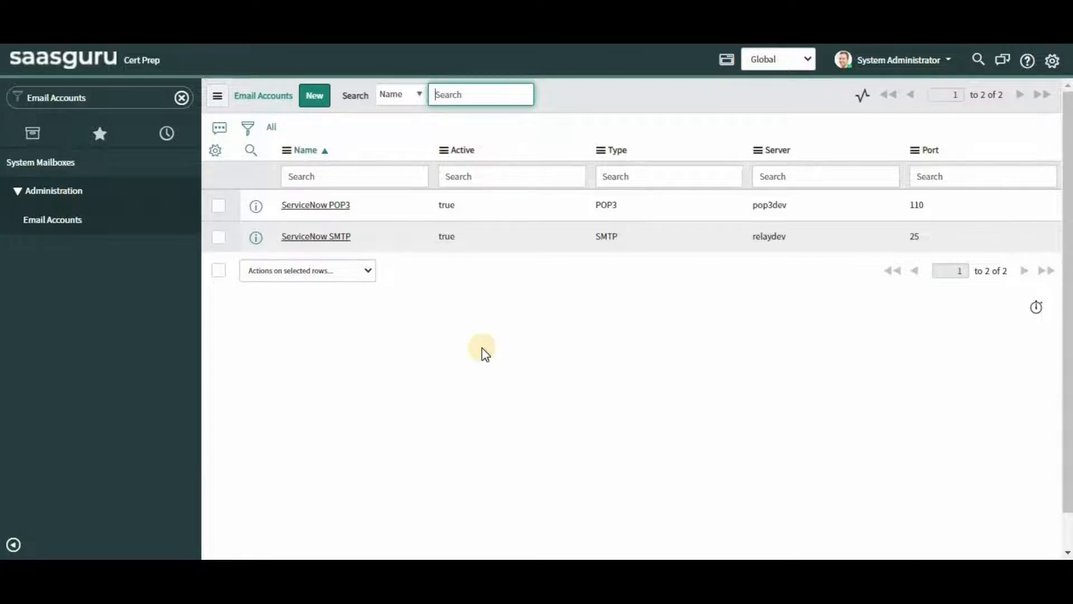
{"action": "left_click", "coordinate": [302, 239]}
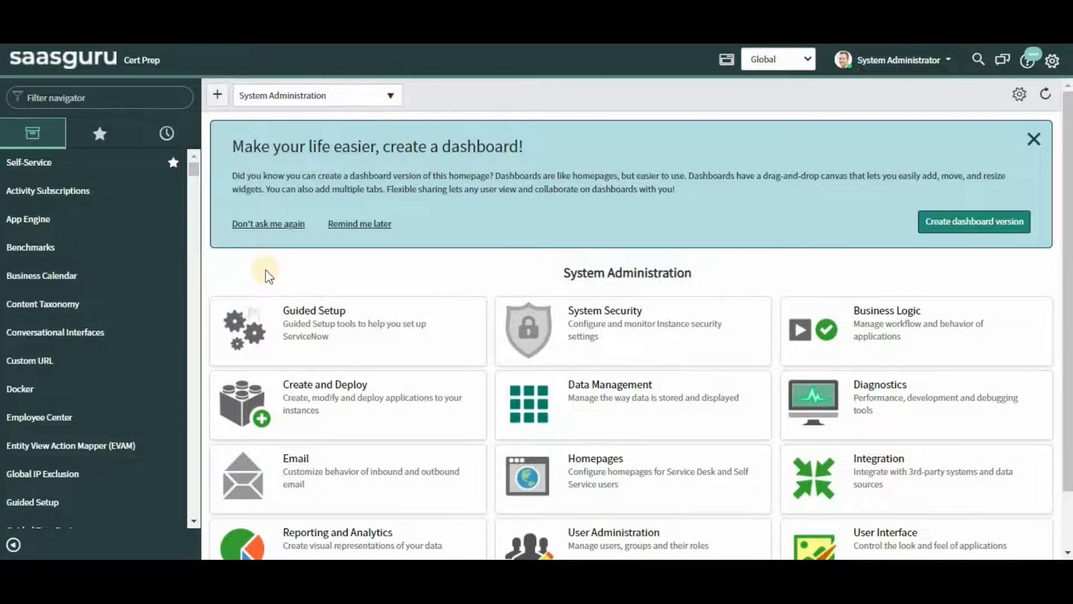
Step: Filter the navigator for "System Notification" and open the incident_assigned_to script from the Notification Email Scripts list
{"action": "left_click", "coordinate": [80, 97]}
{"action": "type", "text": "System Notification"}
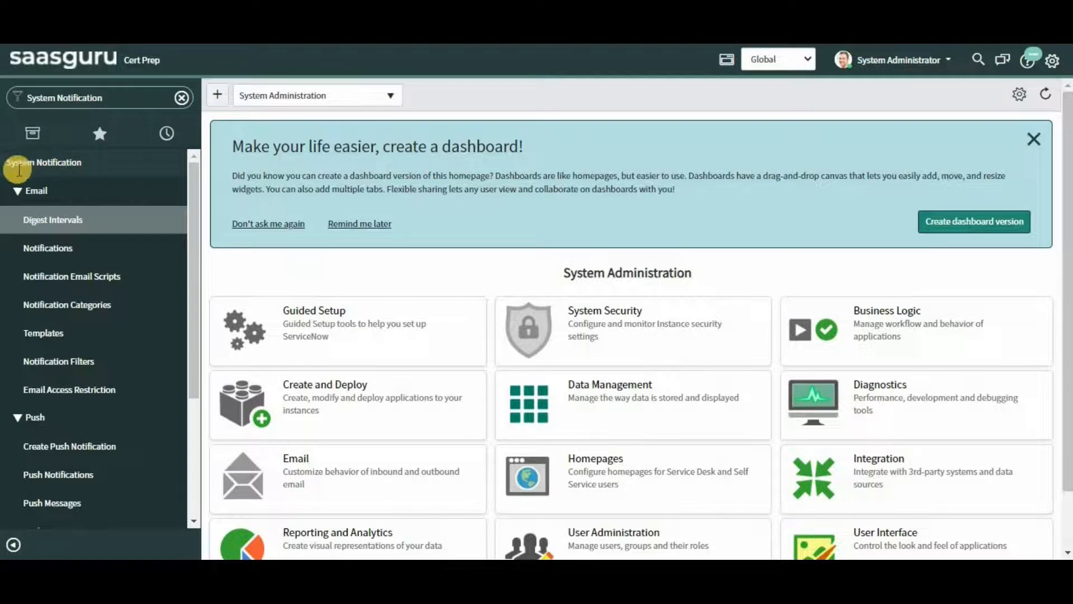
{"action": "left_click", "coordinate": [50, 276]}
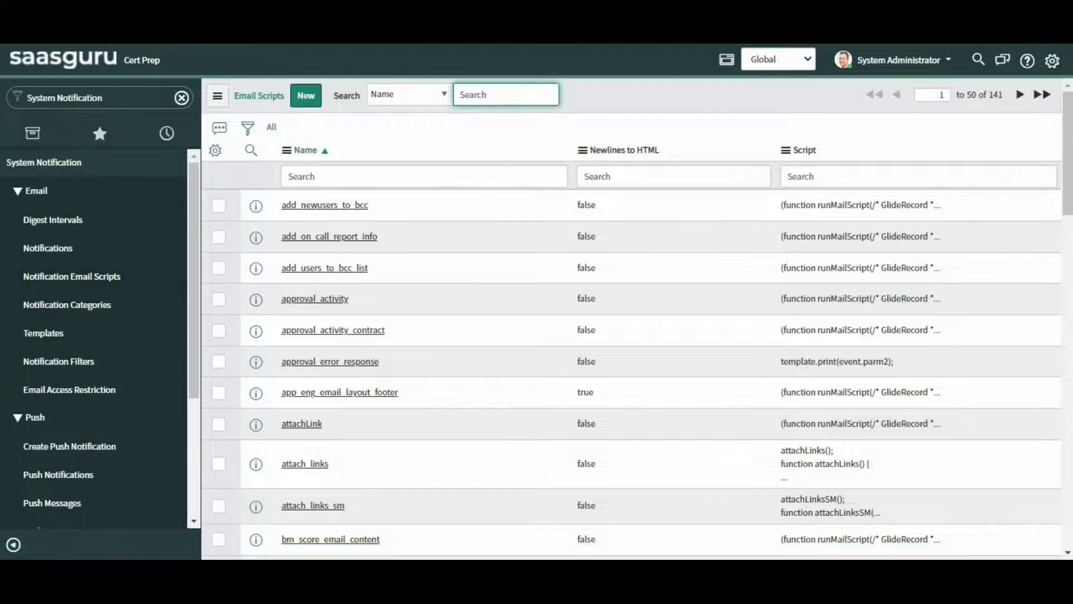
{"action": "left_click_drag", "start_coordinate": [1071, 148], "coordinate": [464, 481]}
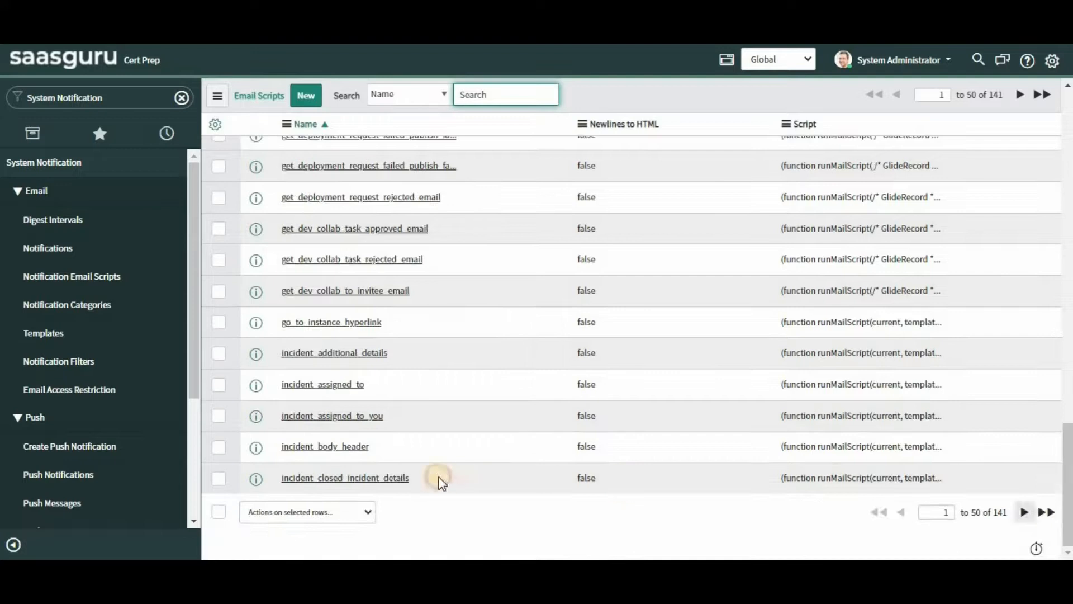
{"action": "left_click", "coordinate": [342, 391]}
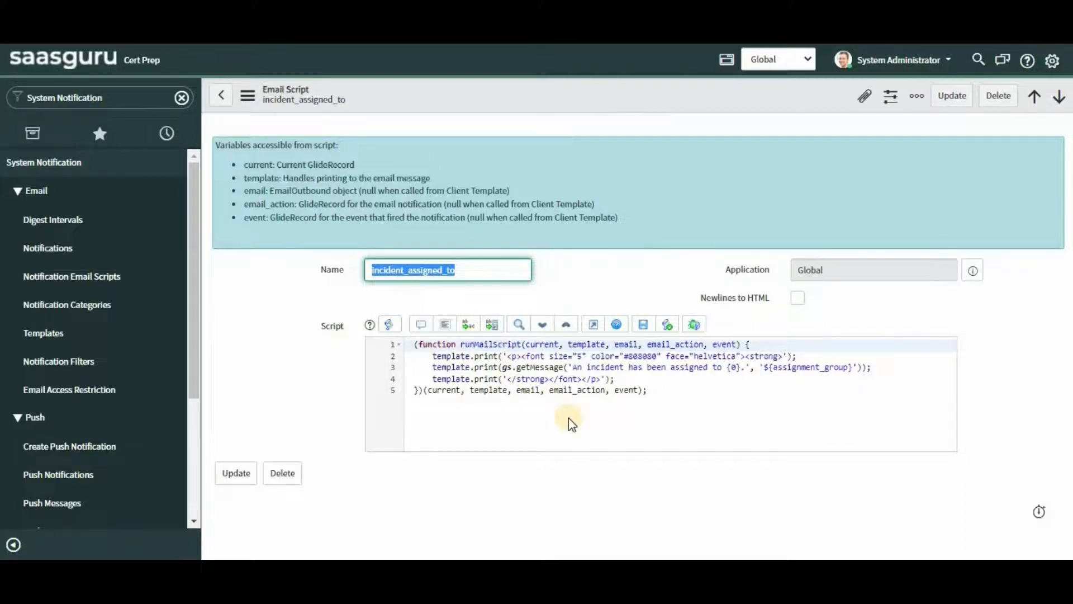
{"action": "left_click", "coordinate": [384, 289]}
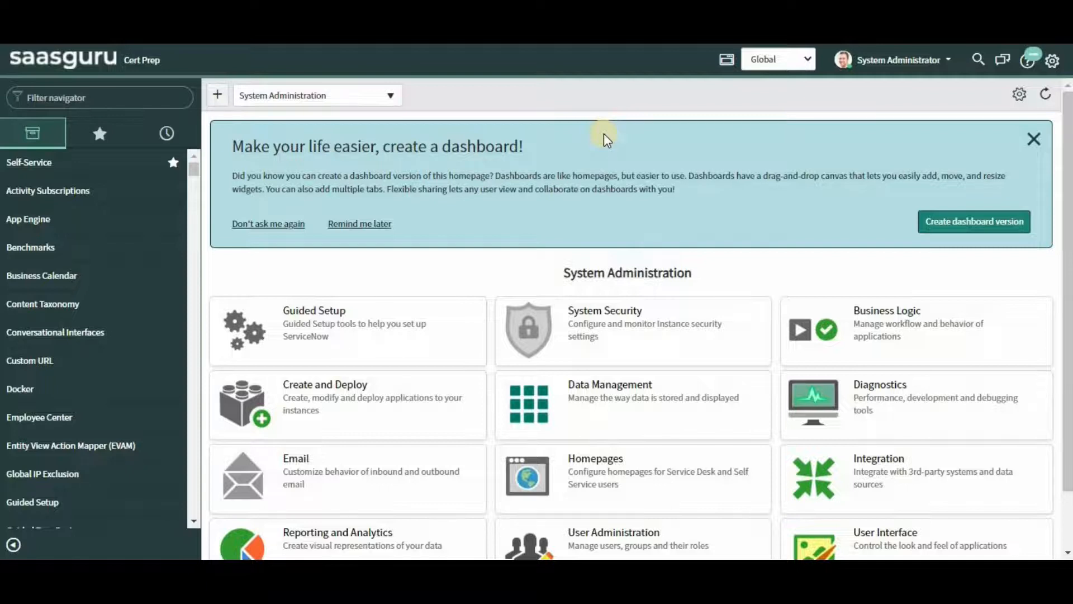
Step: Filter the navigator for "Inbound Actions" and open the Create Incident inbound email action for the Incident table
{"action": "left_click", "coordinate": [54, 94]}
{"action": "type", "text": "Inbound Actions"}
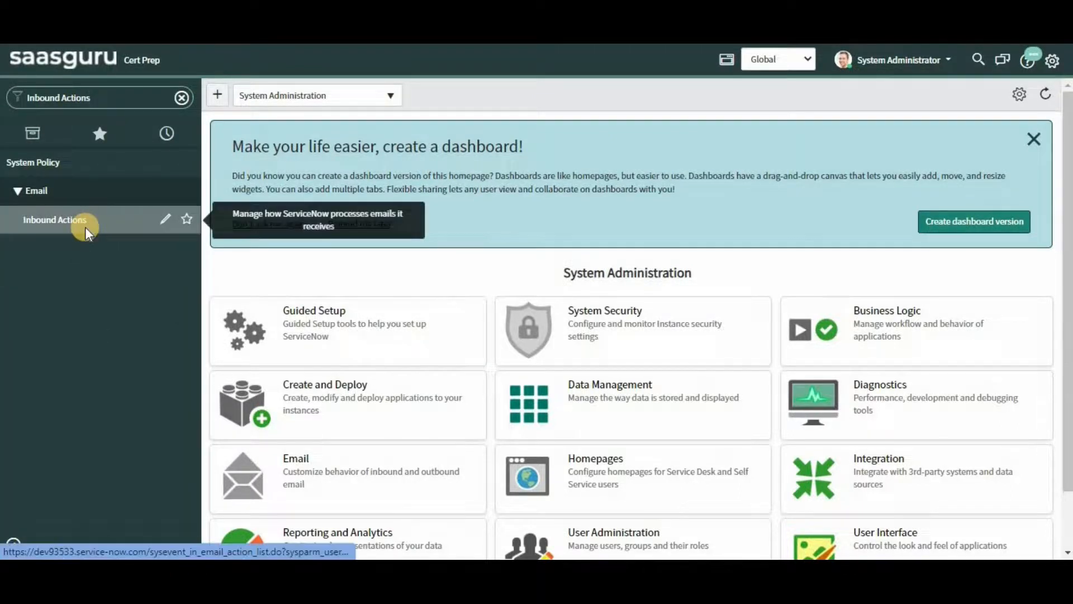
{"action": "left_click", "coordinate": [86, 227]}
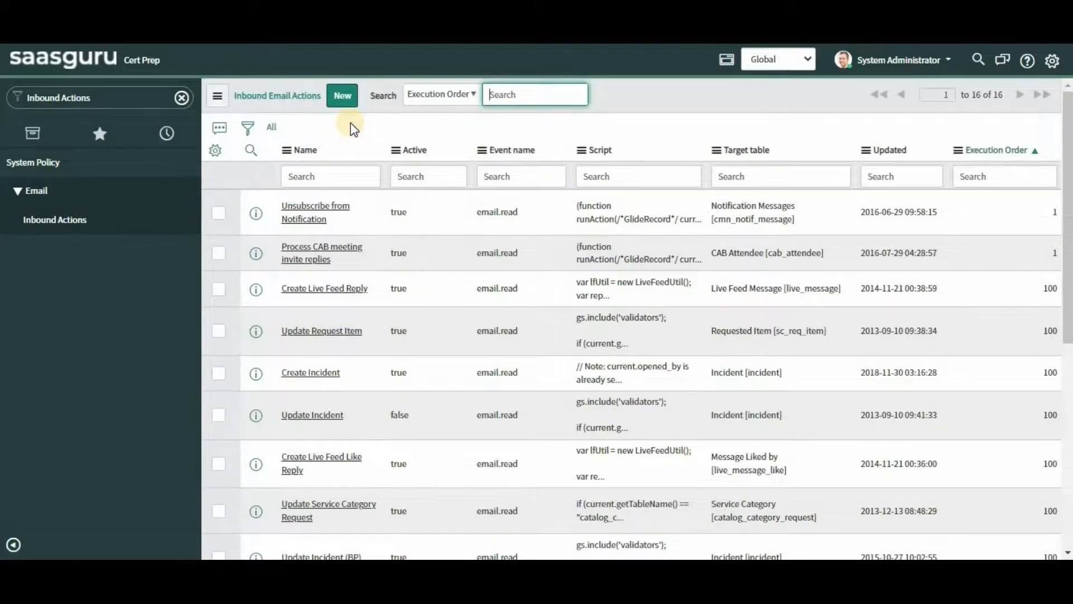
{"action": "left_click", "coordinate": [303, 374]}
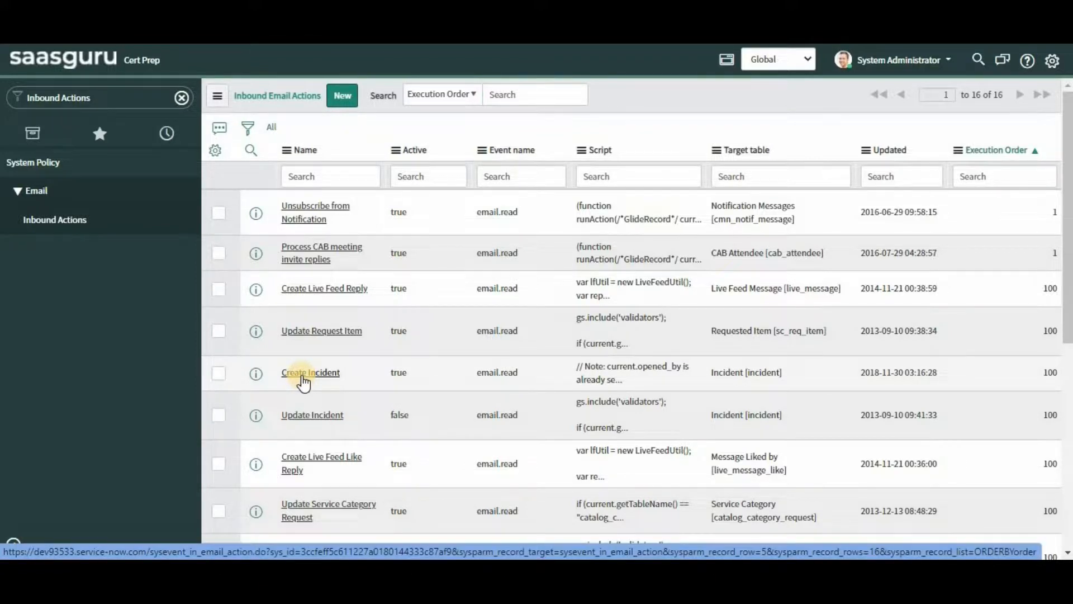
{"action": "left_click", "coordinate": [302, 374]}
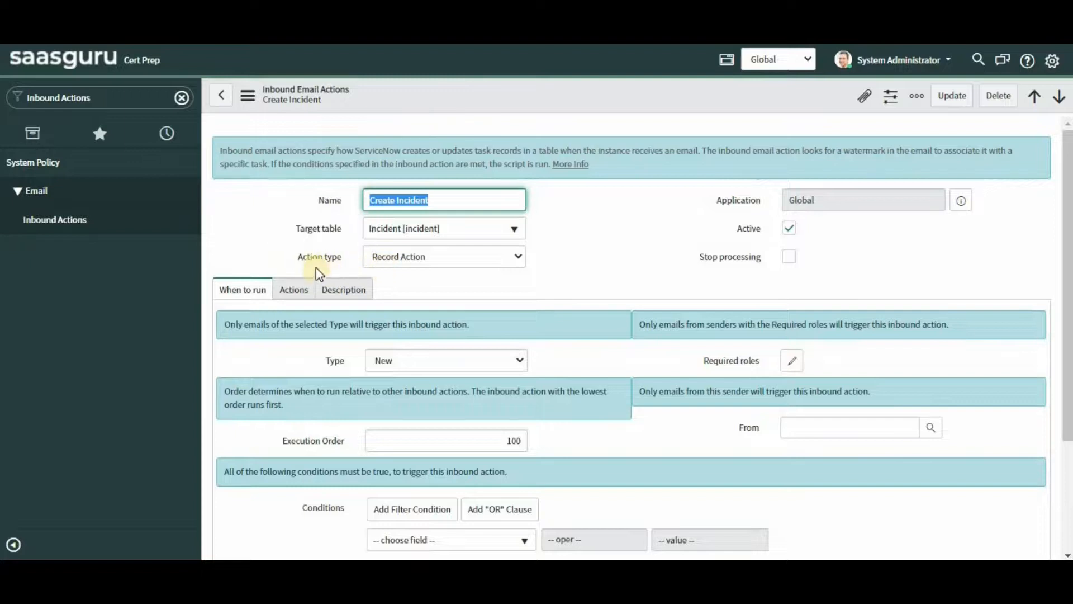
Step: Examine the Create Incident action's available action types, its script, and its description
{"action": "left_click", "coordinate": [420, 259]}
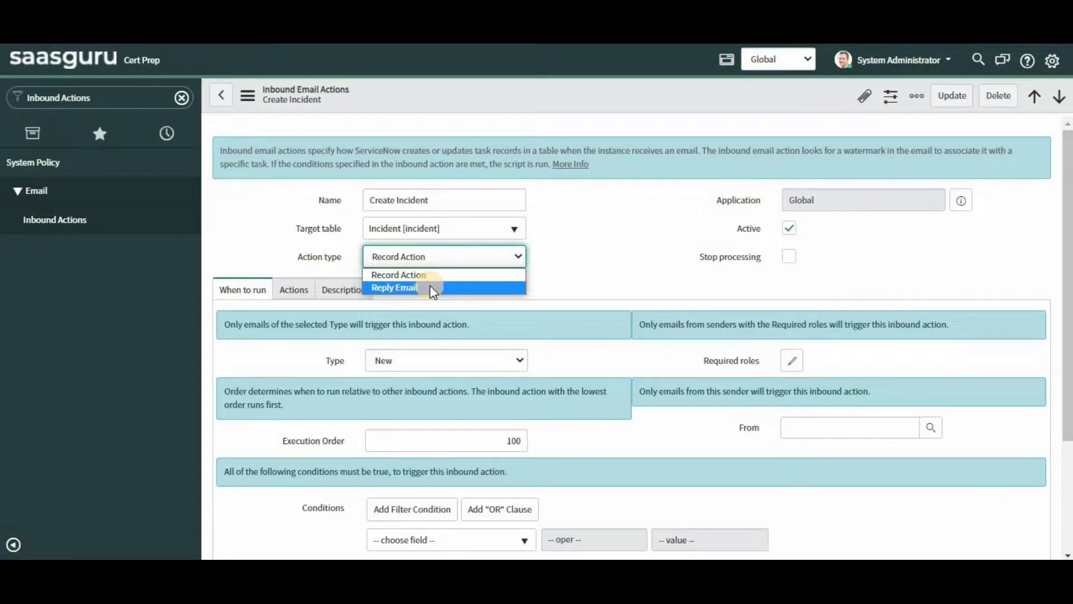
{"action": "left_click", "coordinate": [574, 290]}
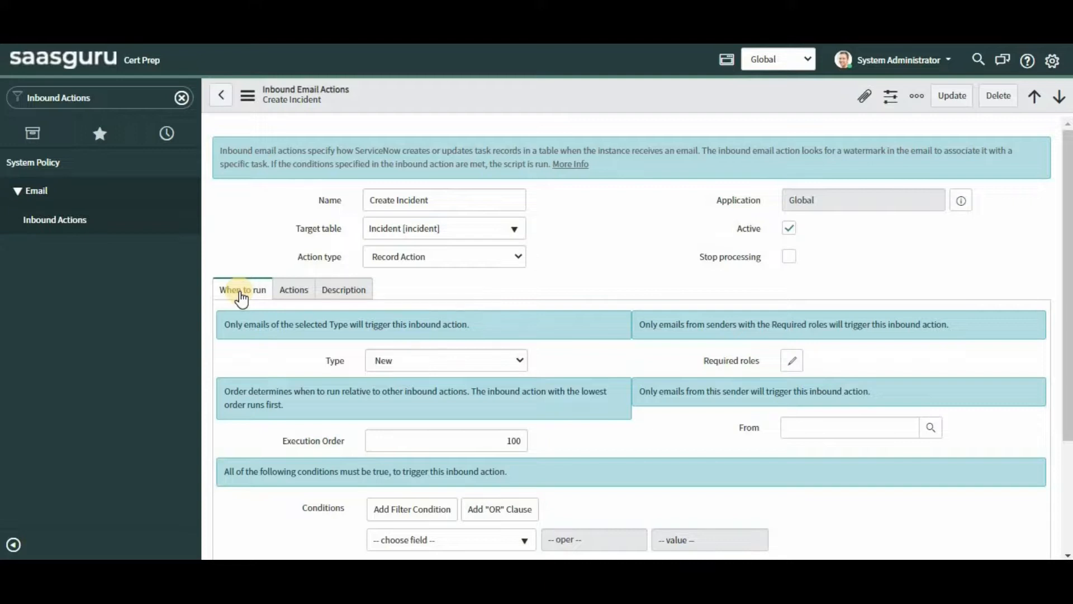
{"action": "left_click", "coordinate": [291, 296]}
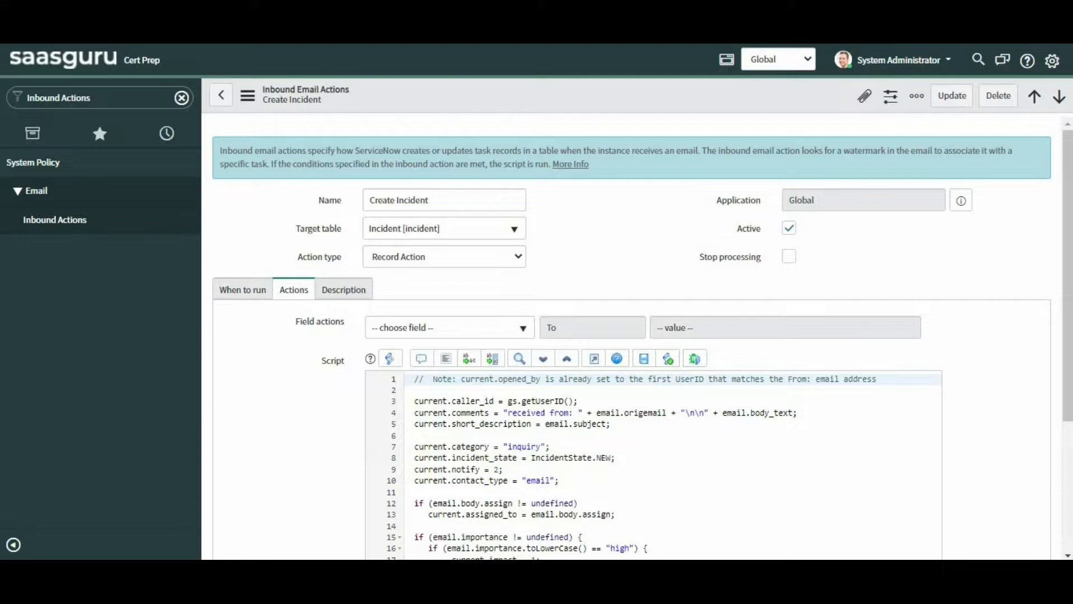
{"action": "scroll", "coordinate": [1066, 356], "scroll_direction": "down", "scroll_amount": 1}
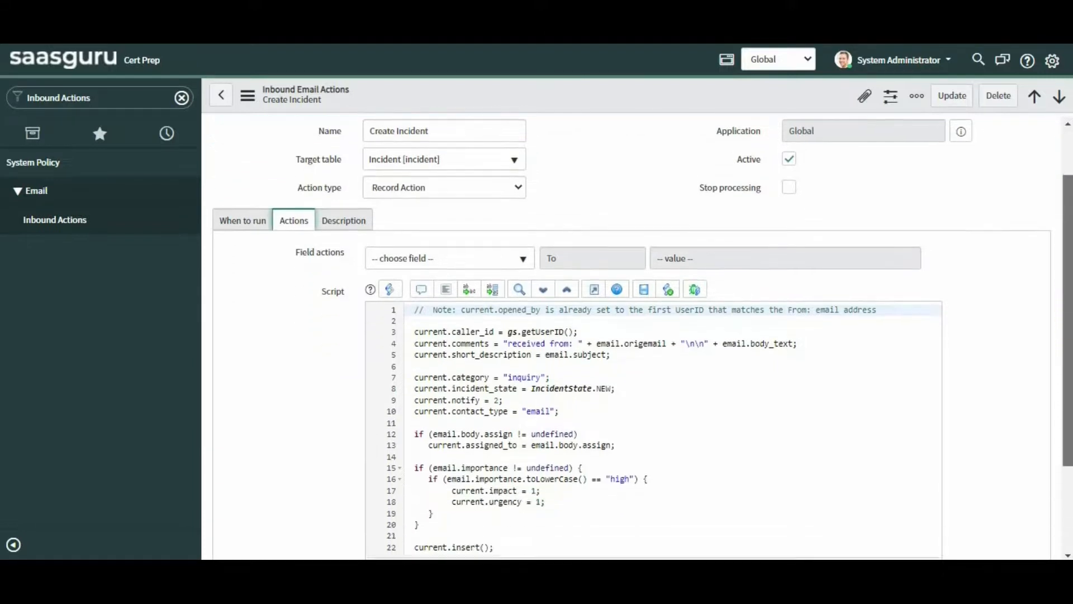
{"action": "scroll", "coordinate": [1067, 335], "scroll_direction": "down", "scroll_amount": 1}
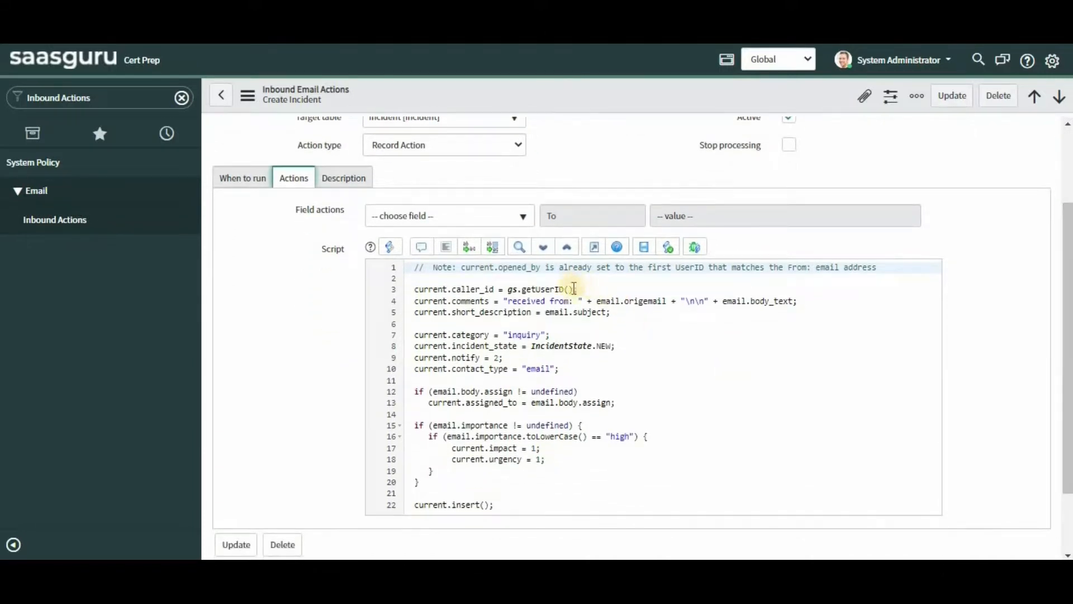
{"action": "left_click", "coordinate": [337, 180]}
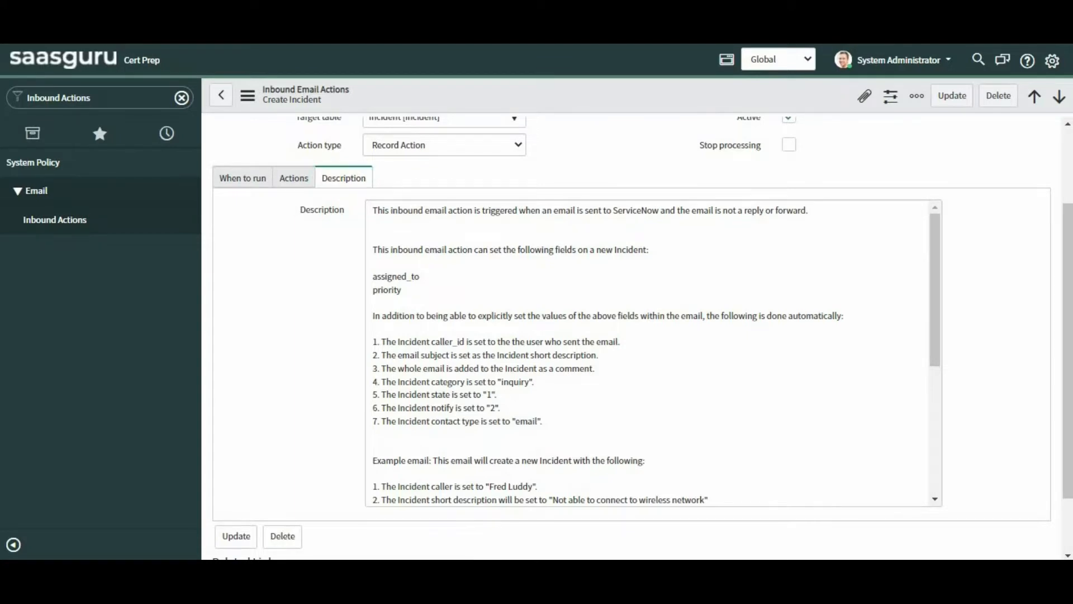
{"action": "scroll", "coordinate": [1067, 187], "scroll_direction": "up", "scroll_amount": 2}
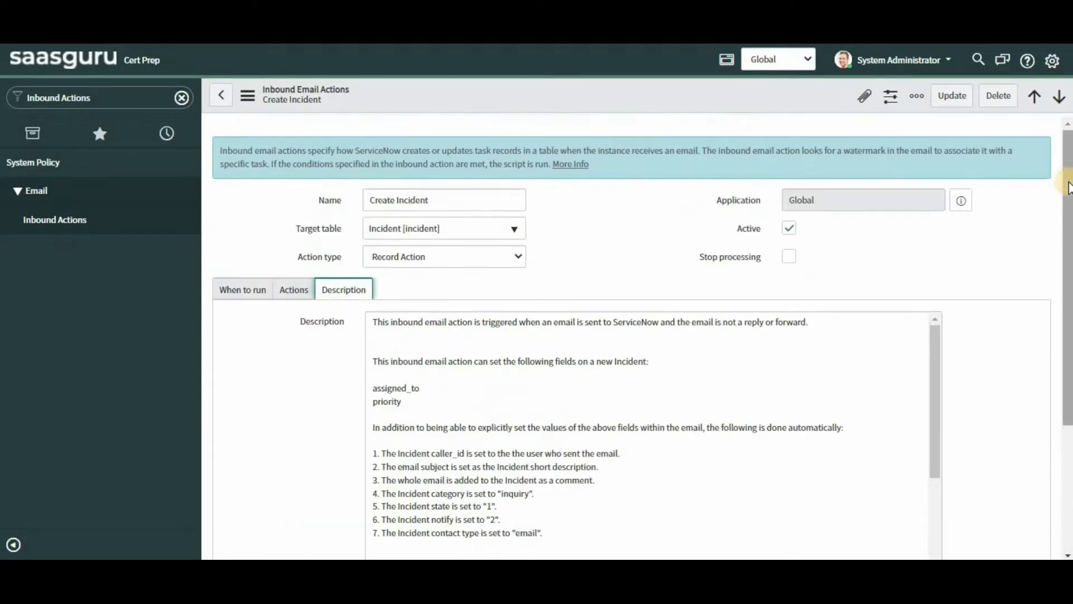